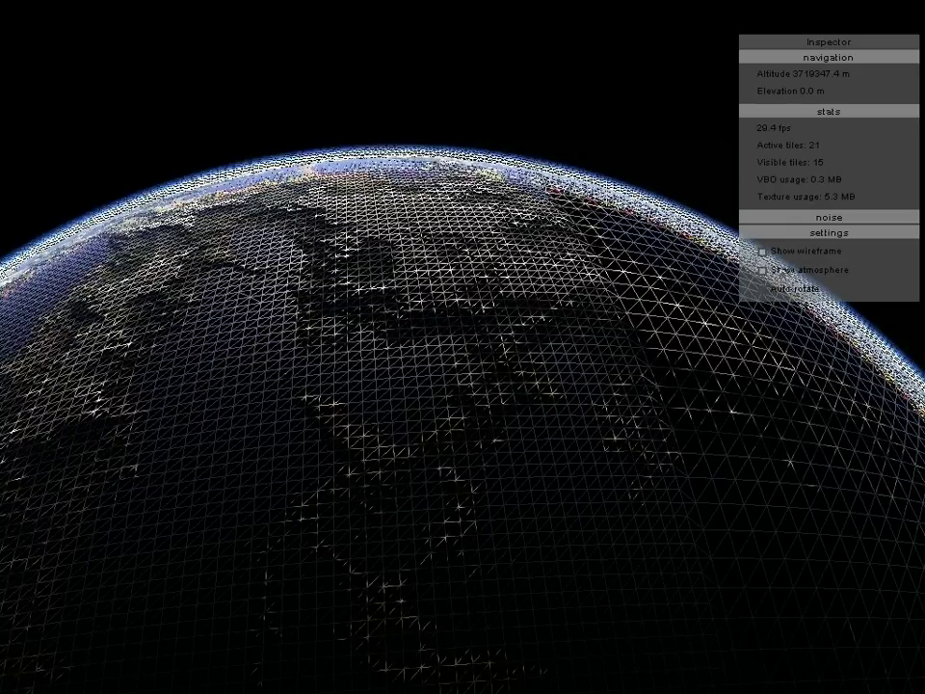
# Hide the atmosphere and examine the planet's wireframe terrain mesh at close range and from farther out.
pyautogui.click(774, 269)
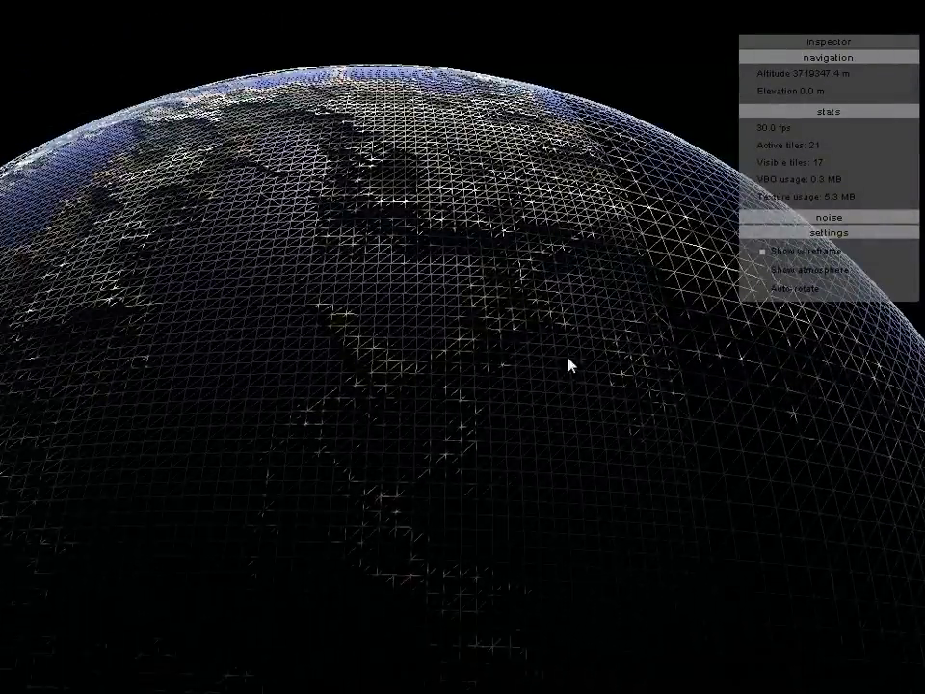
pyautogui.moveTo(569, 364); pyautogui.dragTo(457, 128, button='right')
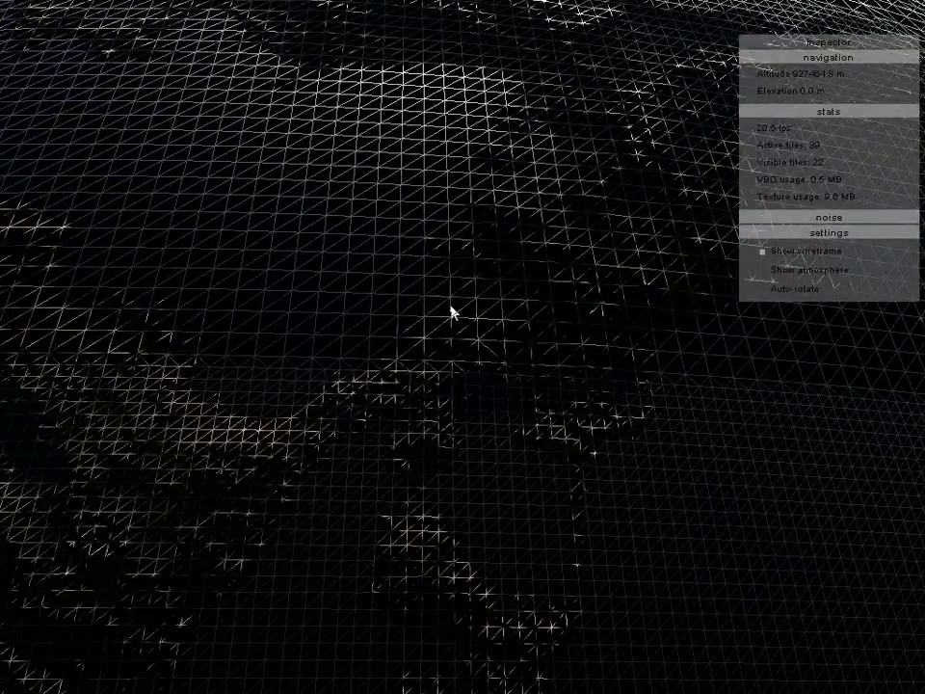
pyautogui.moveTo(450, 305); pyautogui.dragTo(394, 347)
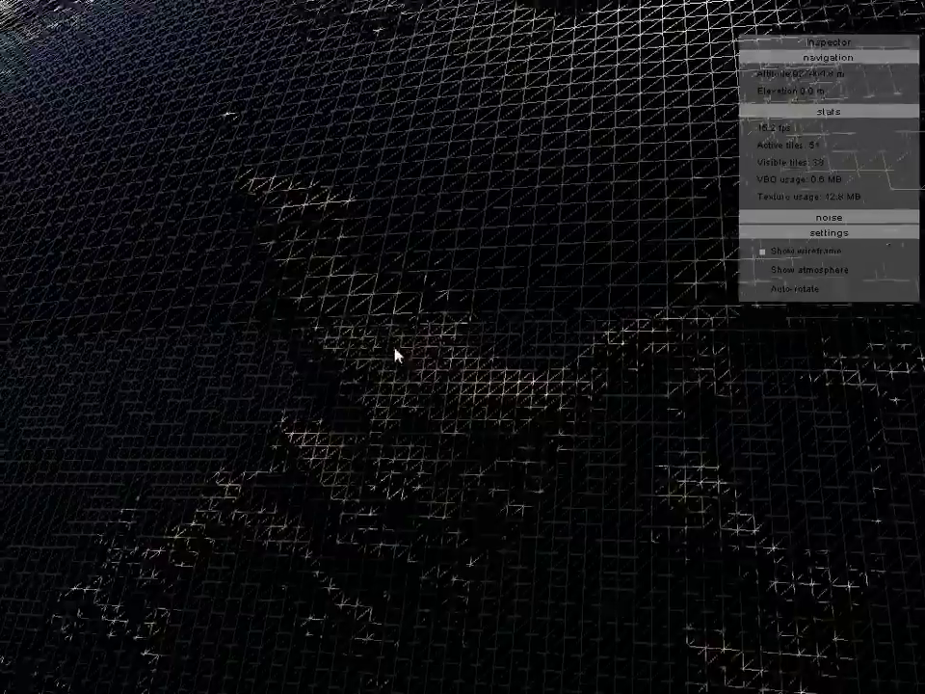
pyautogui.moveTo(392, 345); pyautogui.dragTo(607, 585, button='right')
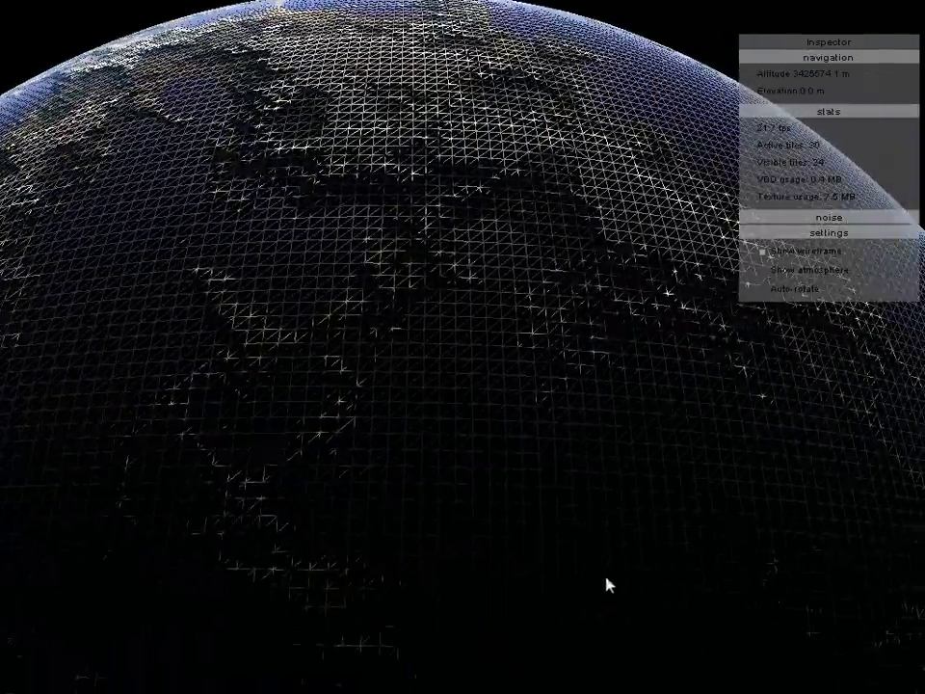
# Switch the planet from wireframe to shaded terrain with the atmosphere shown, and expand the noise parameters.
pyautogui.click(780, 252)
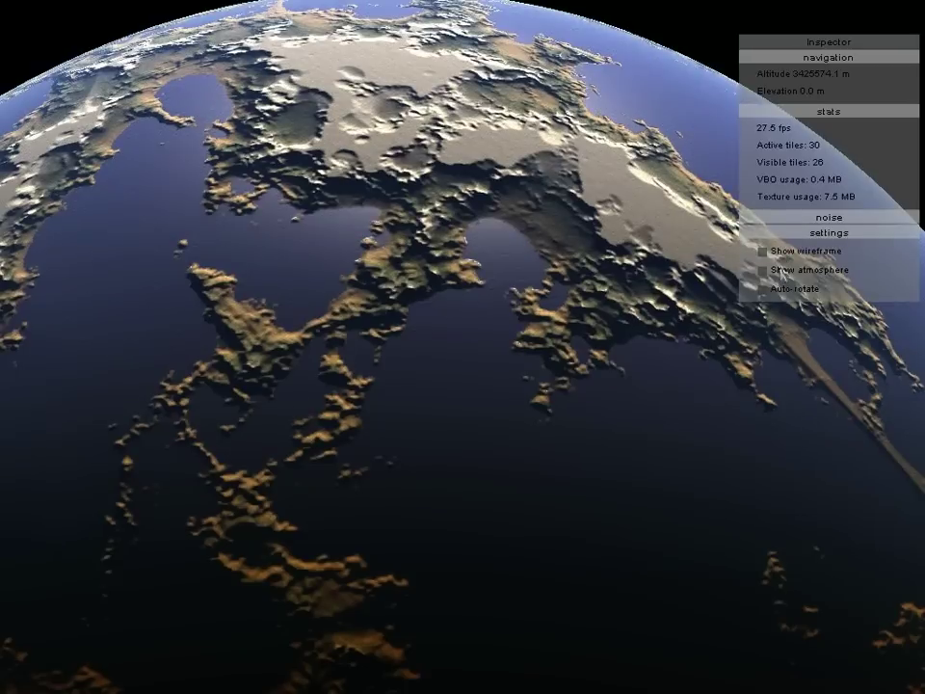
pyautogui.click(818, 220)
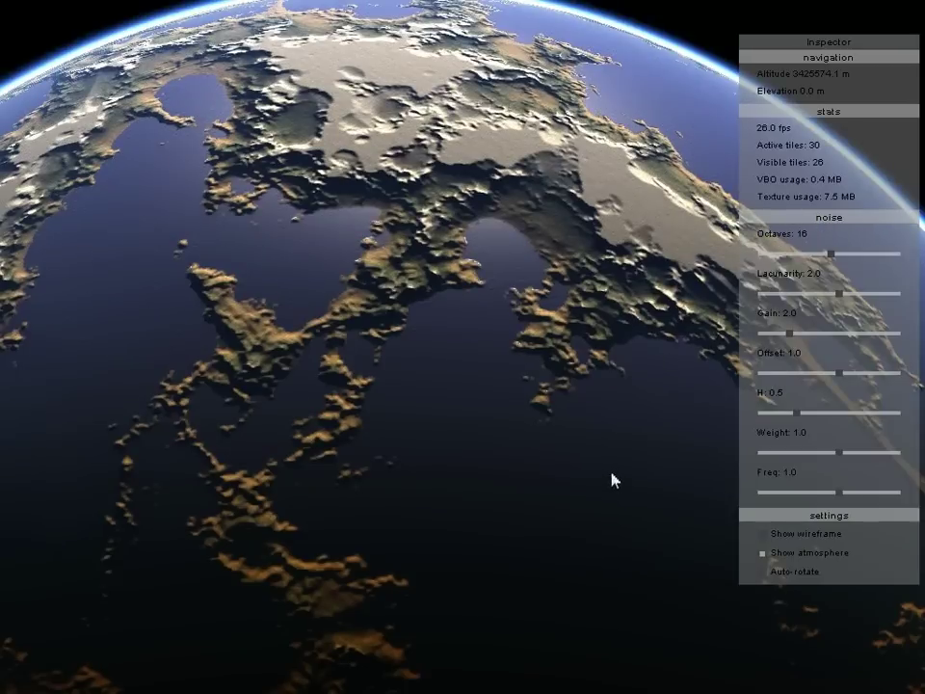
pyautogui.moveTo(611, 473)
pyautogui.mouseDown()
pyautogui.moveTo(602, 456)
pyautogui.moveTo(509, 466)
pyautogui.moveTo(581, 477)
pyautogui.moveTo(603, 466)
pyautogui.moveTo(600, 456)
pyautogui.mouseUp()
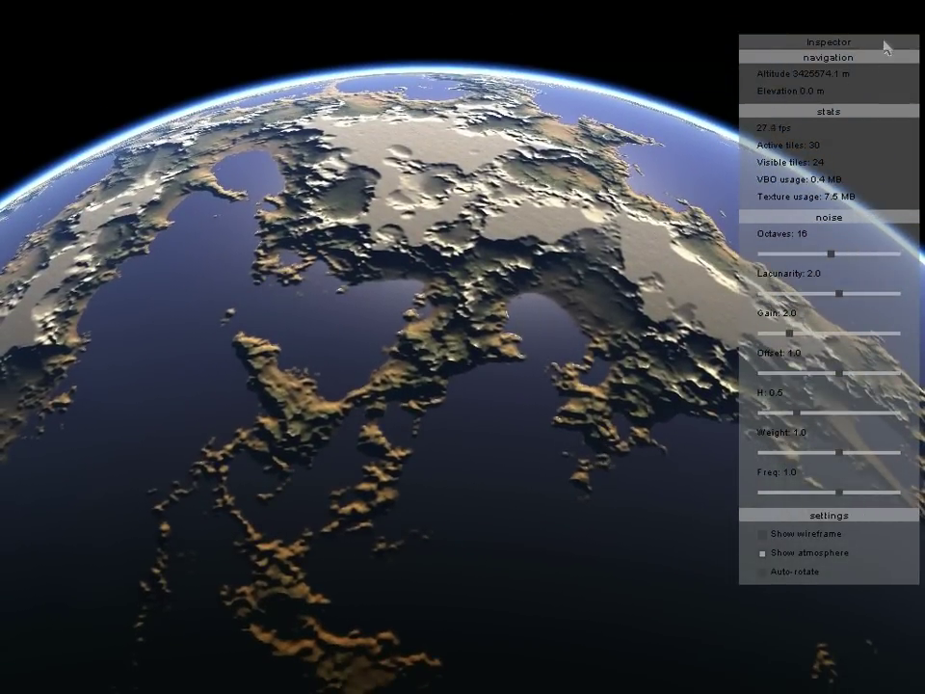
pyautogui.moveTo(884, 44)
pyautogui.mouseDown()
pyautogui.moveTo(853, 42)
pyautogui.moveTo(883, 34)
pyautogui.mouseUp()
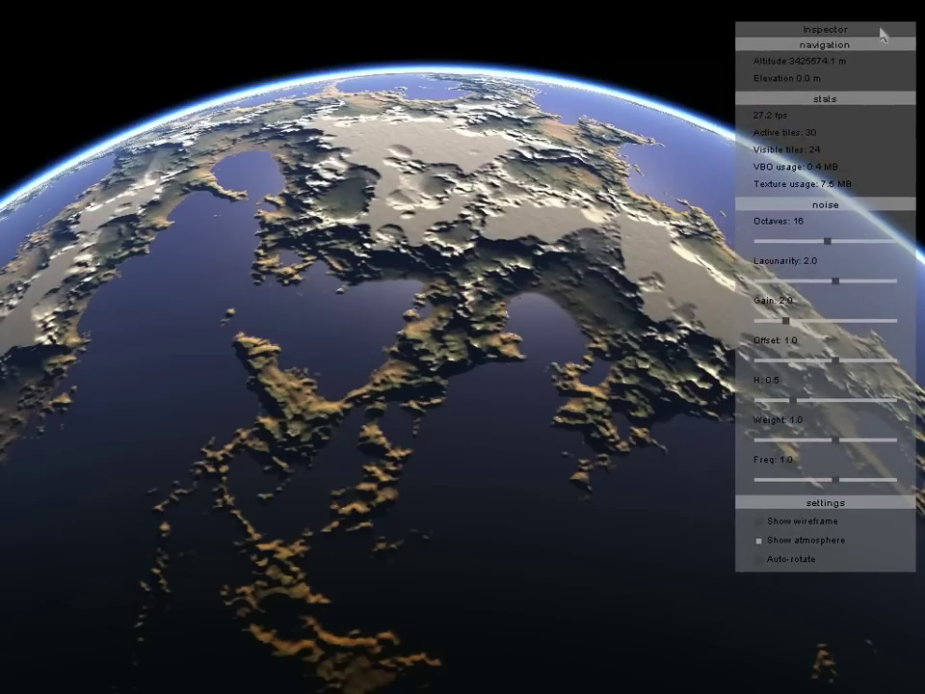
pyautogui.moveTo(523, 403); pyautogui.dragTo(543, 416)
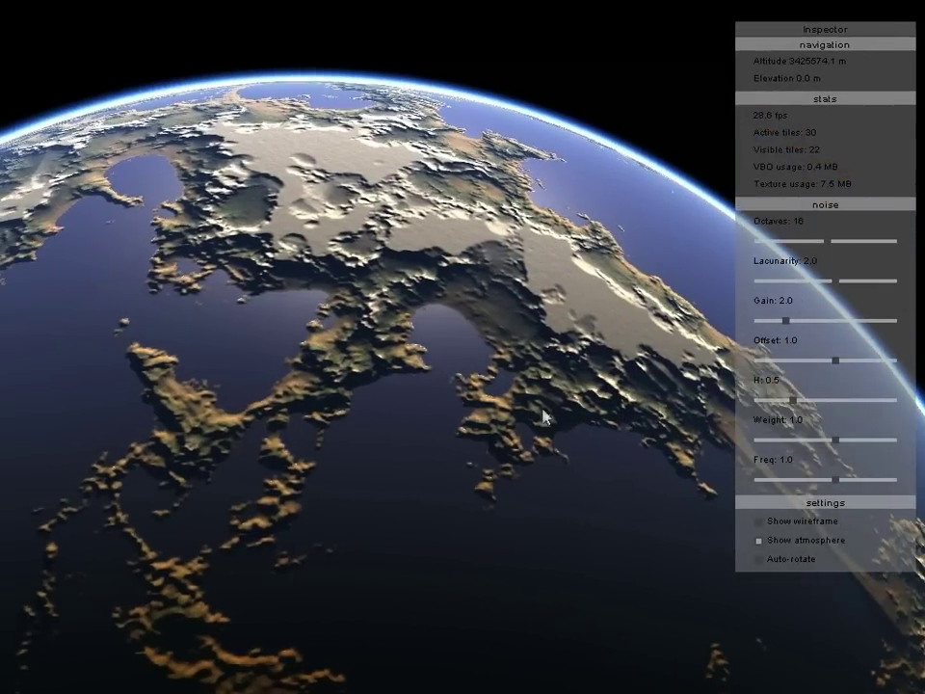
# Adjust the terrain noise lacunarity, trying 2.11 and settling on 2.73.
pyautogui.click(819, 282)
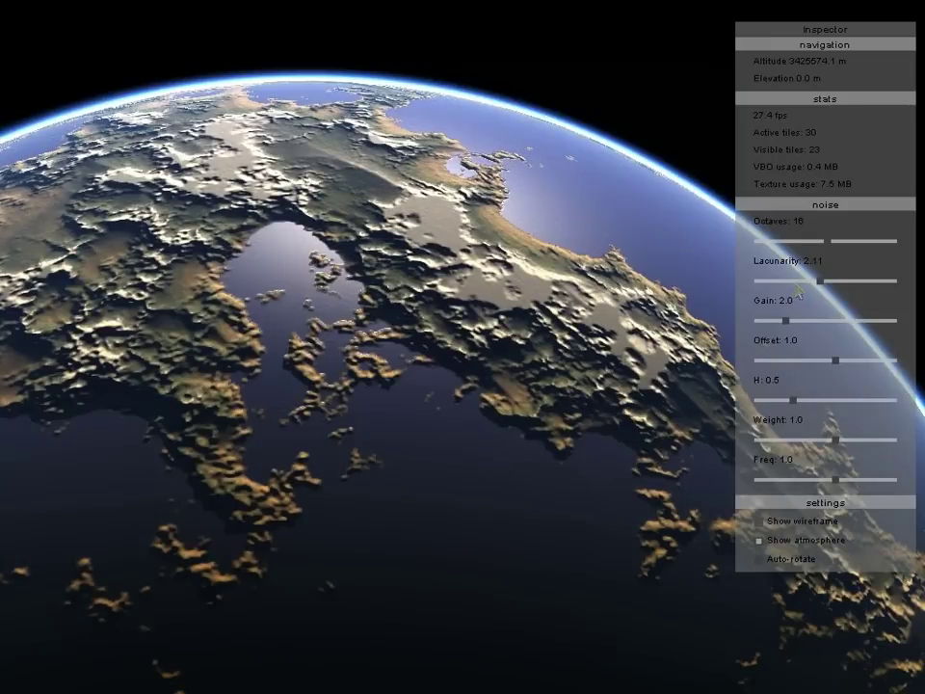
pyautogui.scroll(-5, 438, 352)
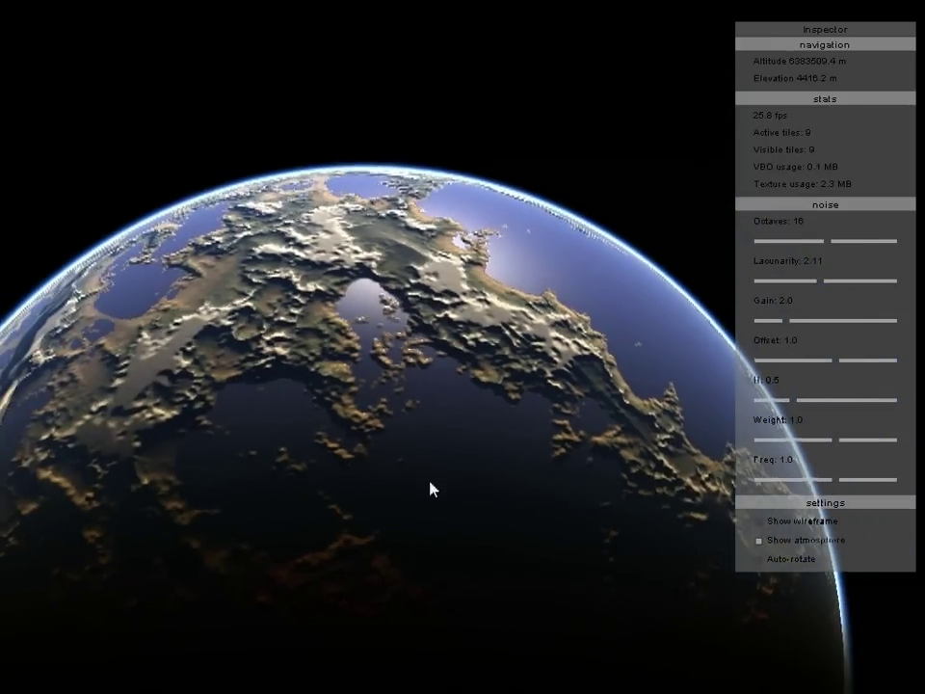
pyautogui.scroll(3, 440, 465)
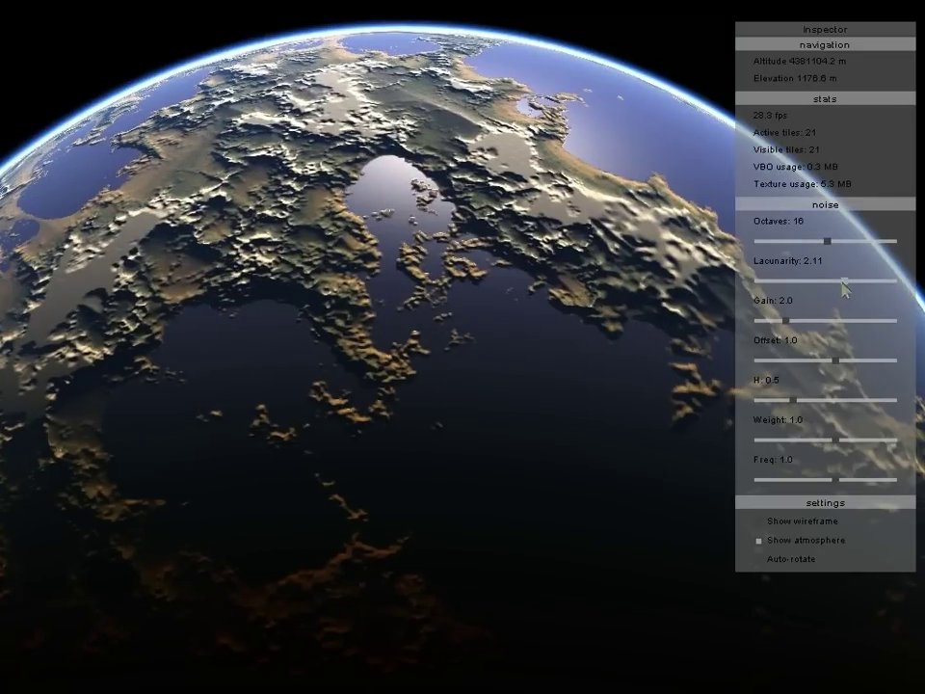
pyautogui.click(843, 281)
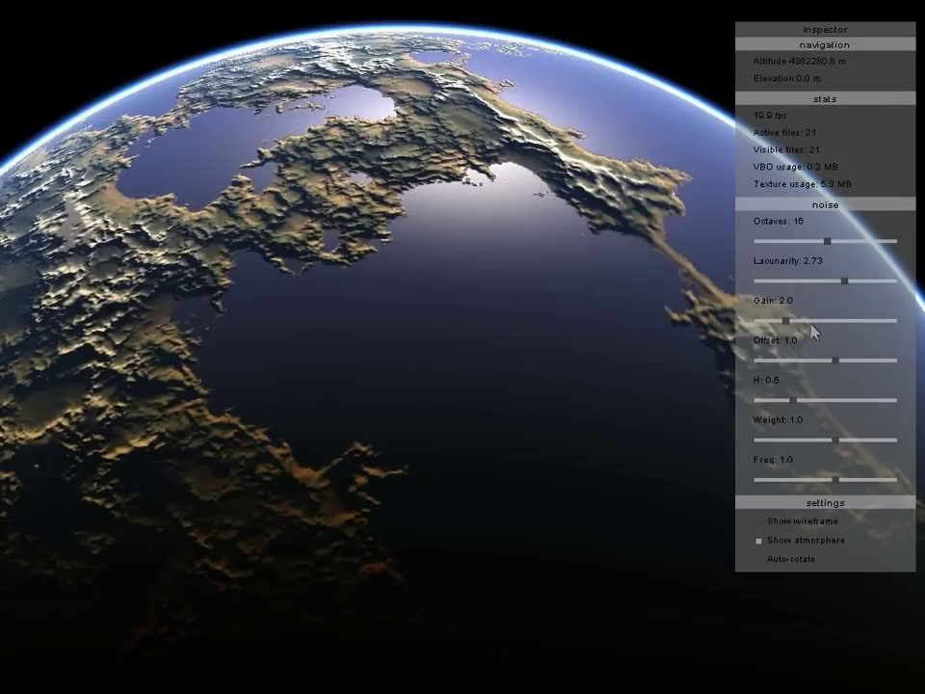
# Adjust the terrain noise gain, trying 4.44, 3.56, 2.88 and 2.31 and settling on 1.94.
pyautogui.click(812, 322)
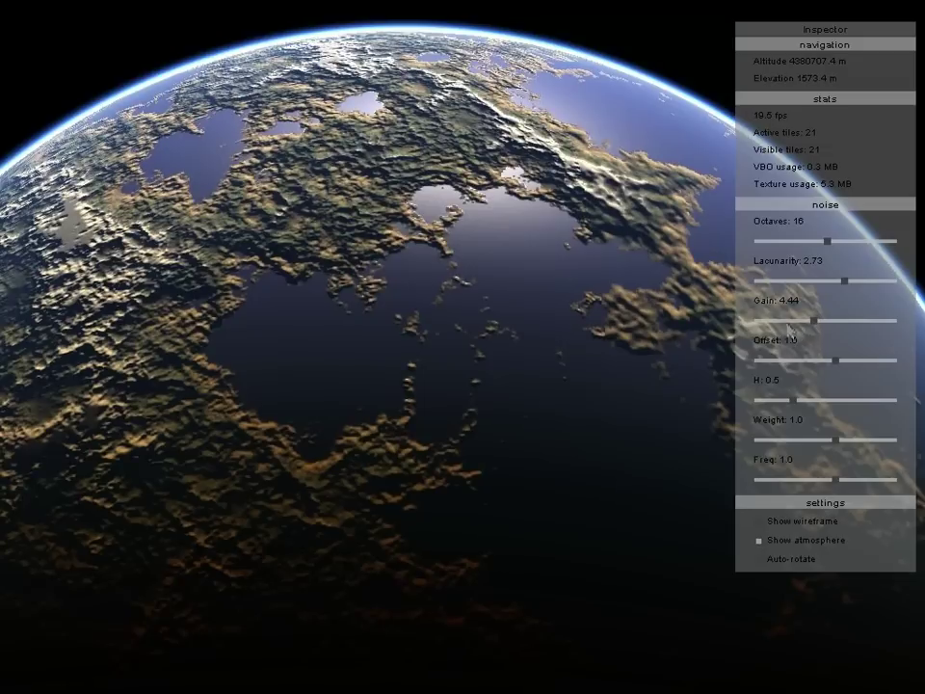
pyautogui.click(800, 322)
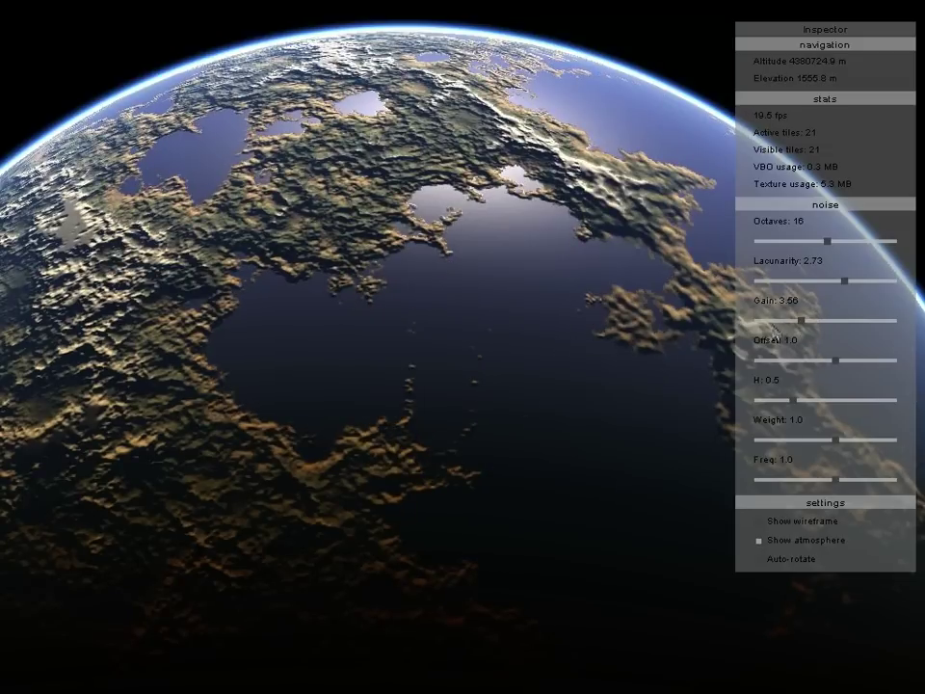
pyautogui.click(793, 323)
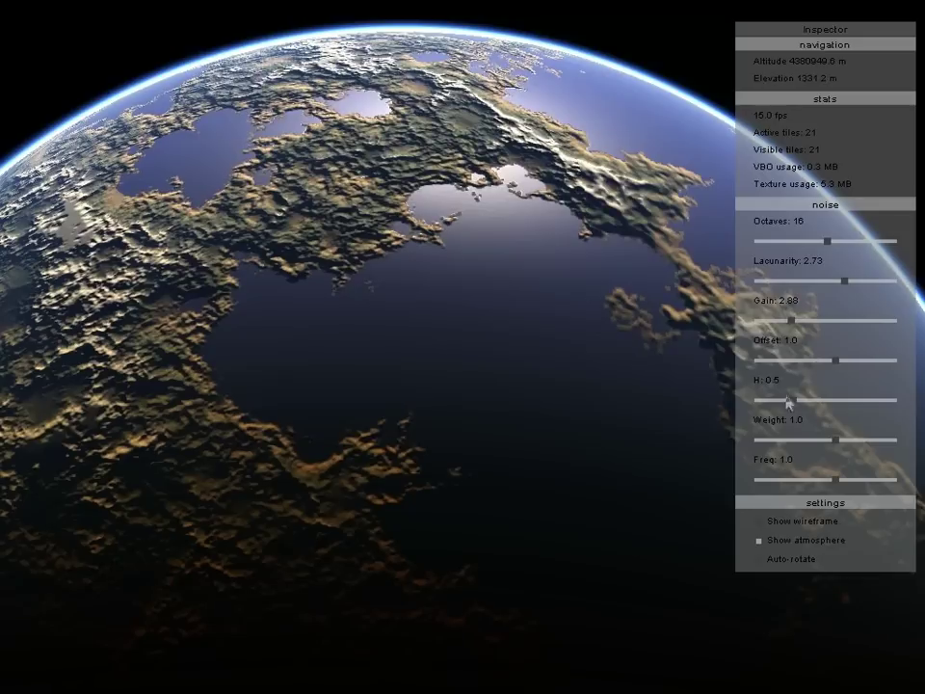
pyautogui.click(783, 322)
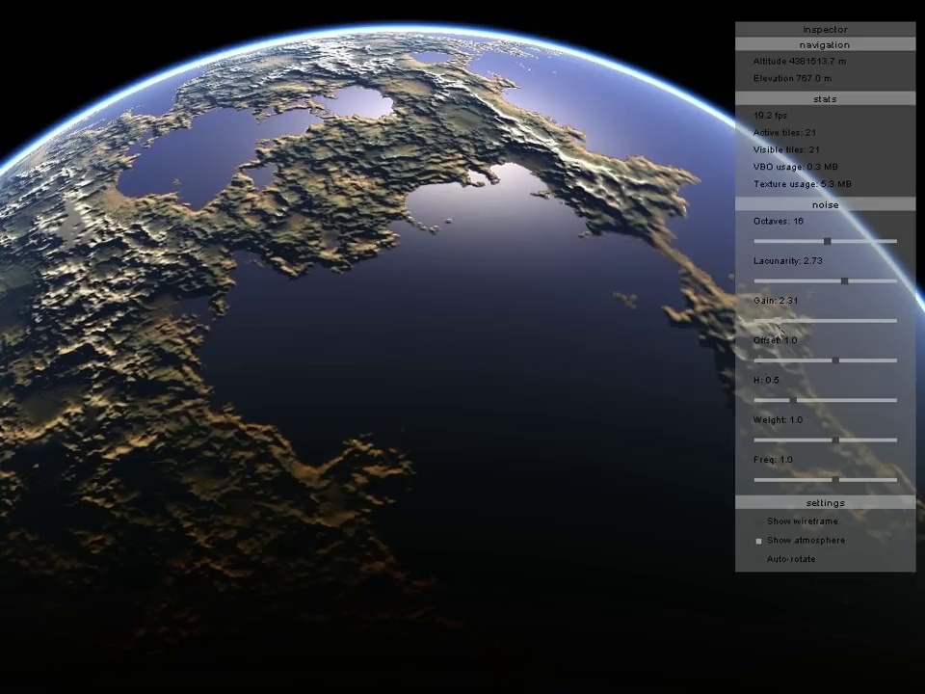
pyautogui.click(777, 322)
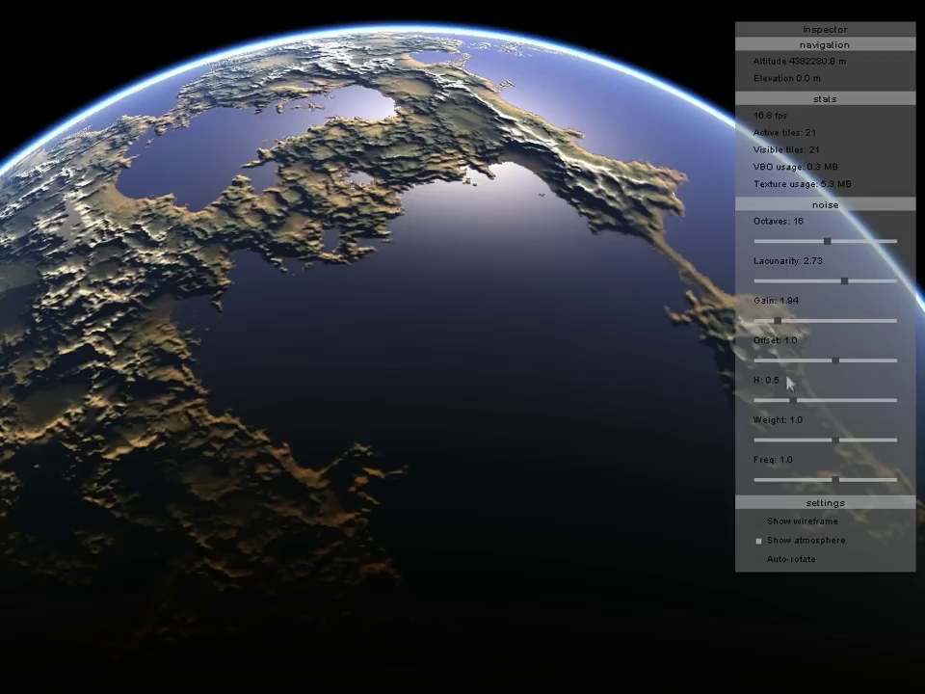
# Set the noise octaves to 23.03, H to 0.65, weight to 0.89 and frequency to 0.99.
pyautogui.click(852, 241)
pyautogui.moveTo(791, 401); pyautogui.dragTo(794, 407)
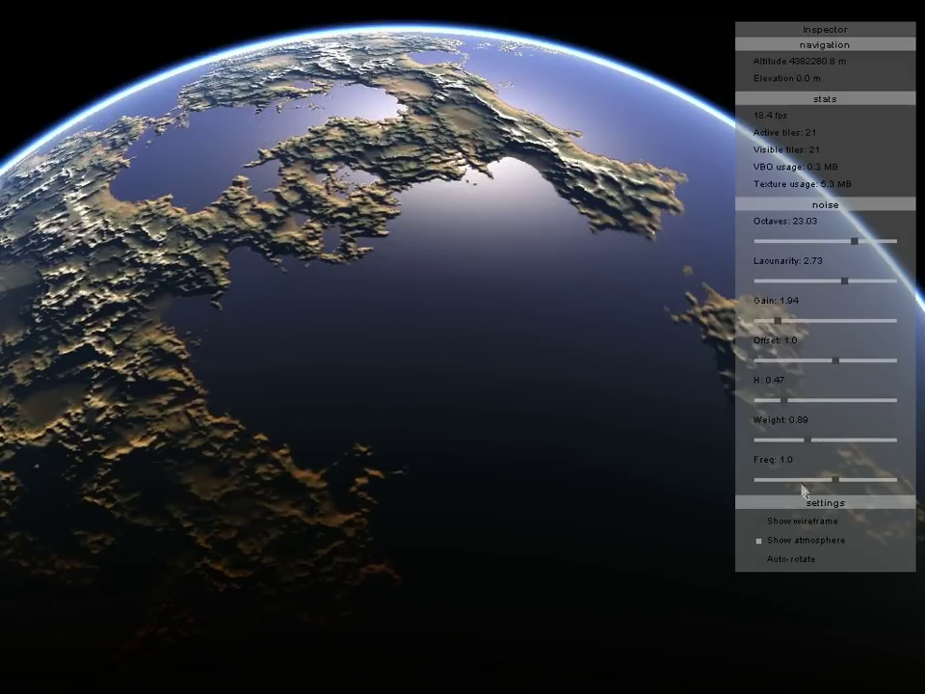
pyautogui.click(796, 400)
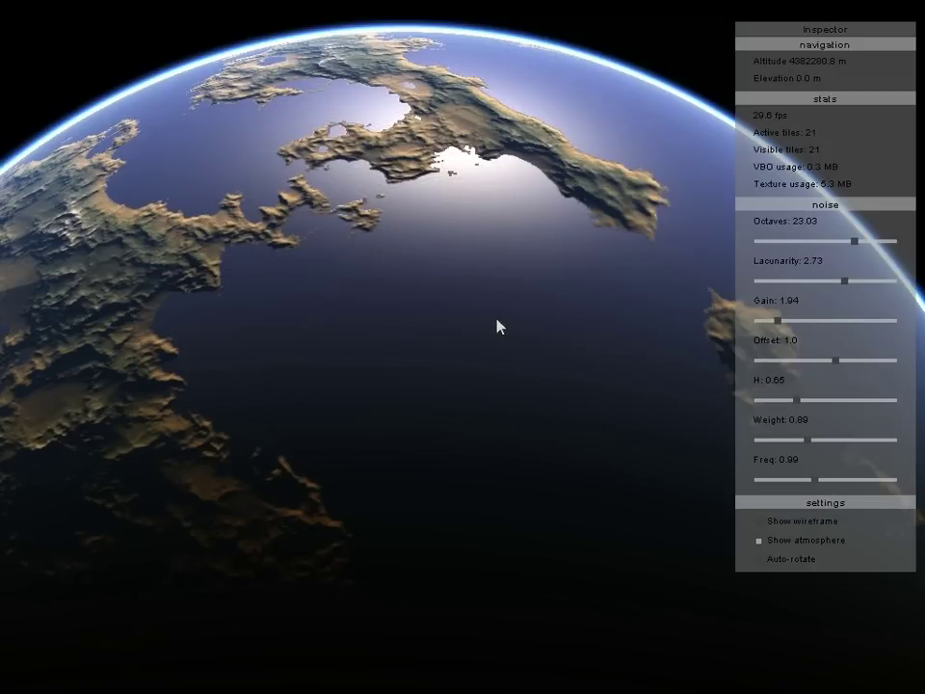
# Fly down from orbit past the sunlit coastline to examine the generated terrain's detail near ground level.
pyautogui.moveTo(497, 319); pyautogui.dragTo(493, 296, button='middle')
pyautogui.moveTo(494, 296); pyautogui.dragTo(414, 151, button='right')
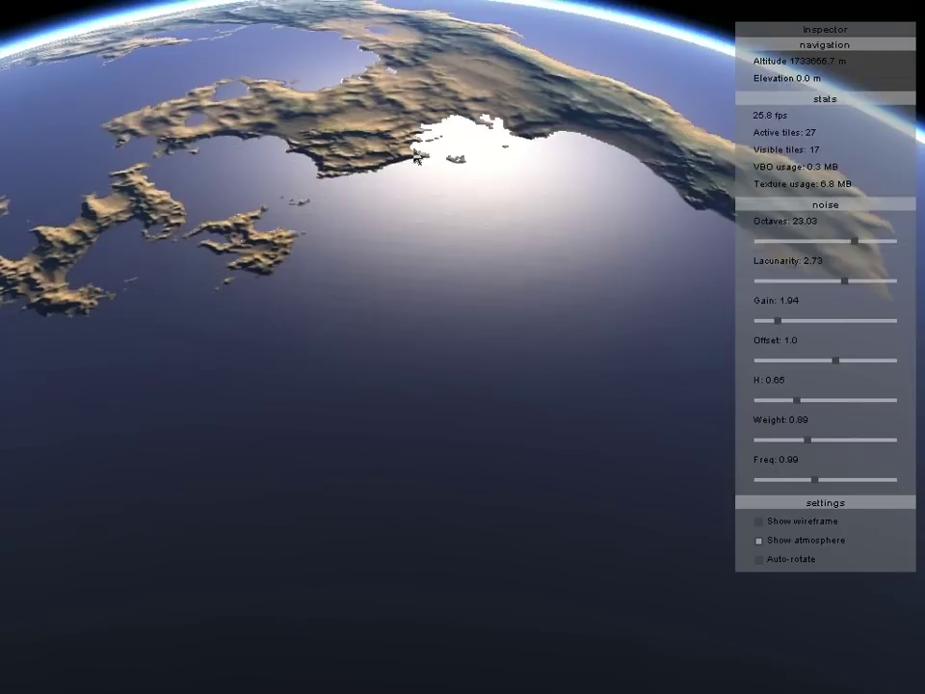
pyautogui.moveTo(524, 442); pyautogui.dragTo(500, 362)
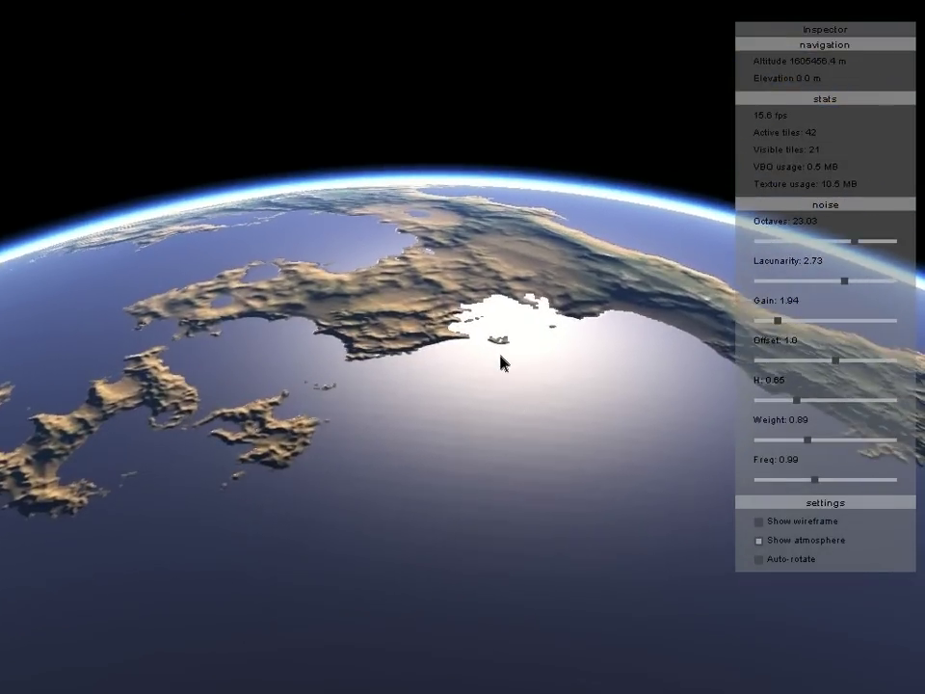
pyautogui.scroll(5, 500, 363)
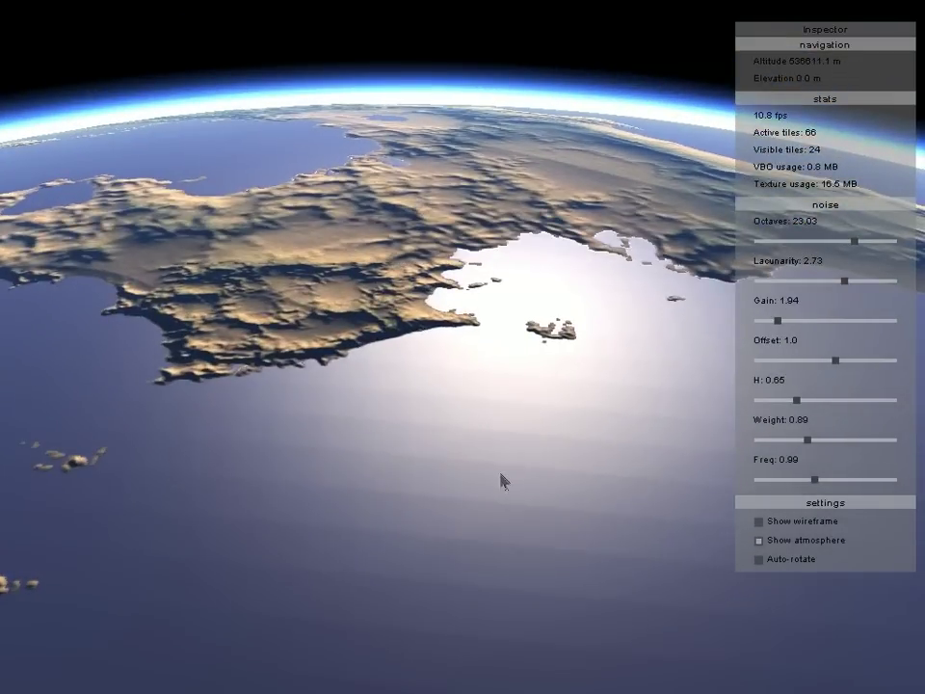
pyautogui.scroll(4, 500, 480)
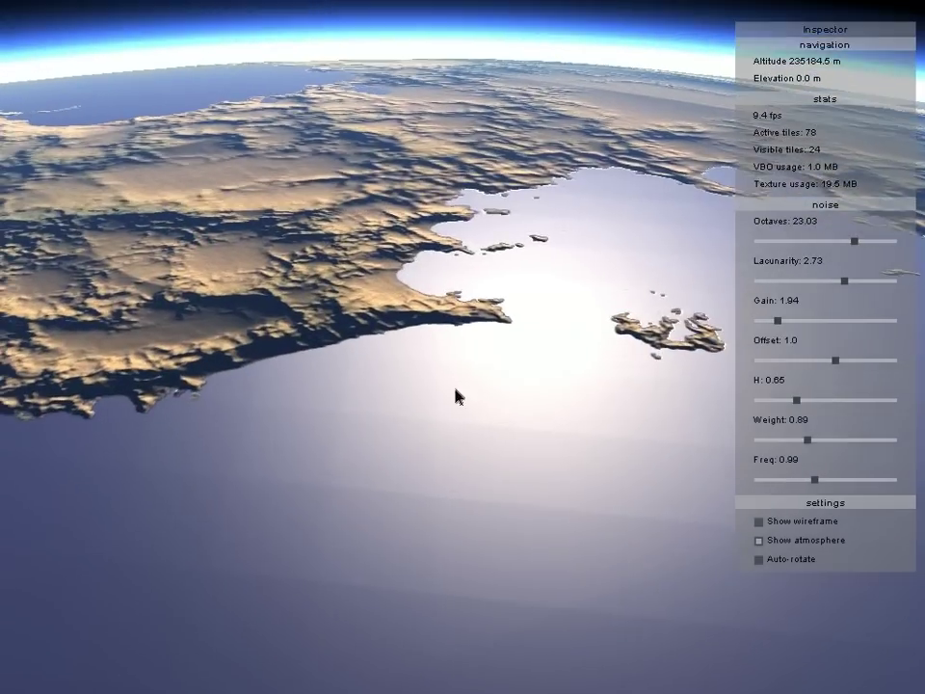
pyautogui.moveTo(513, 538); pyautogui.dragTo(484, 491)
pyautogui.scroll(5, 475, 473)
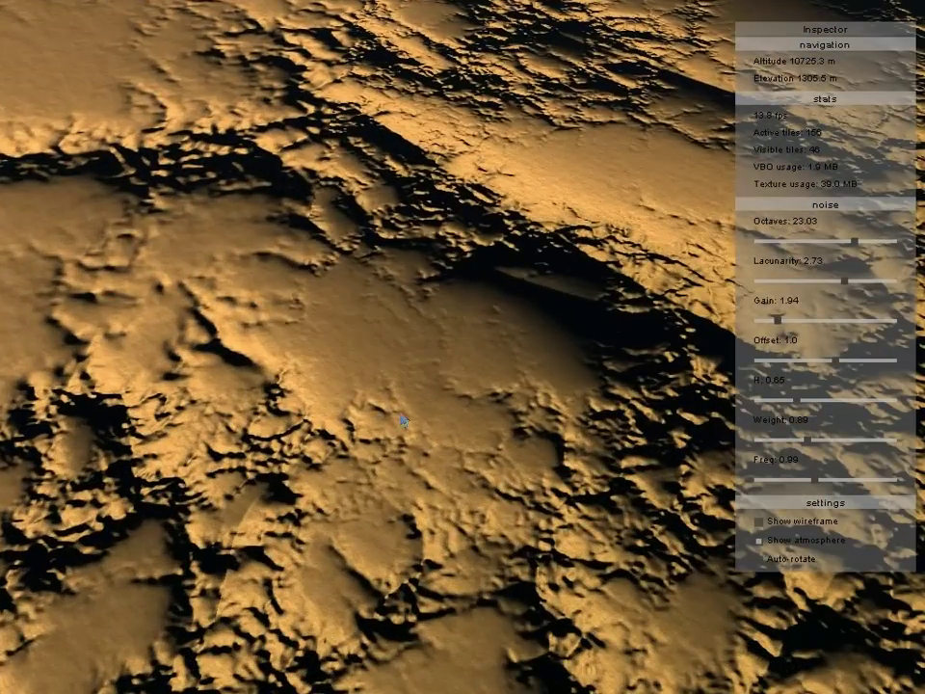
pyautogui.scroll(3, 403, 421)
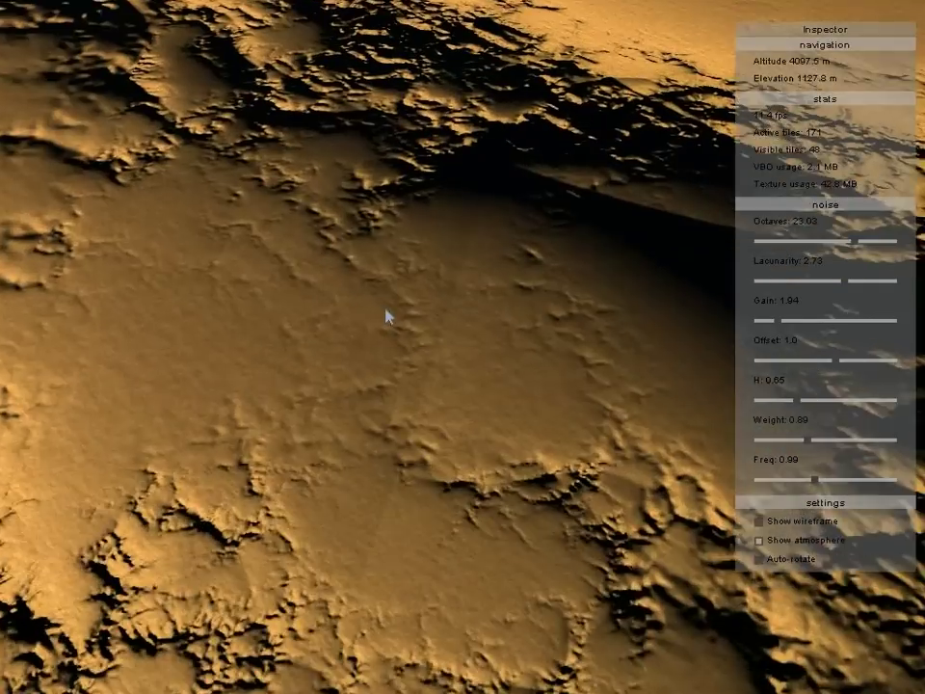
pyautogui.scroll(2, 386, 316)
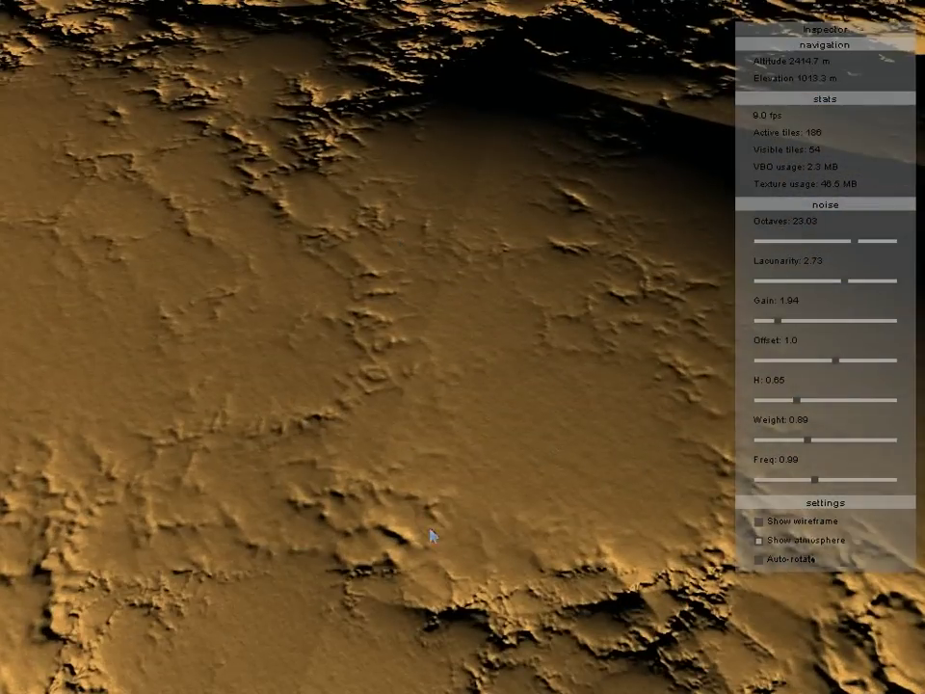
pyautogui.moveTo(411, 514); pyautogui.dragTo(469, 620)
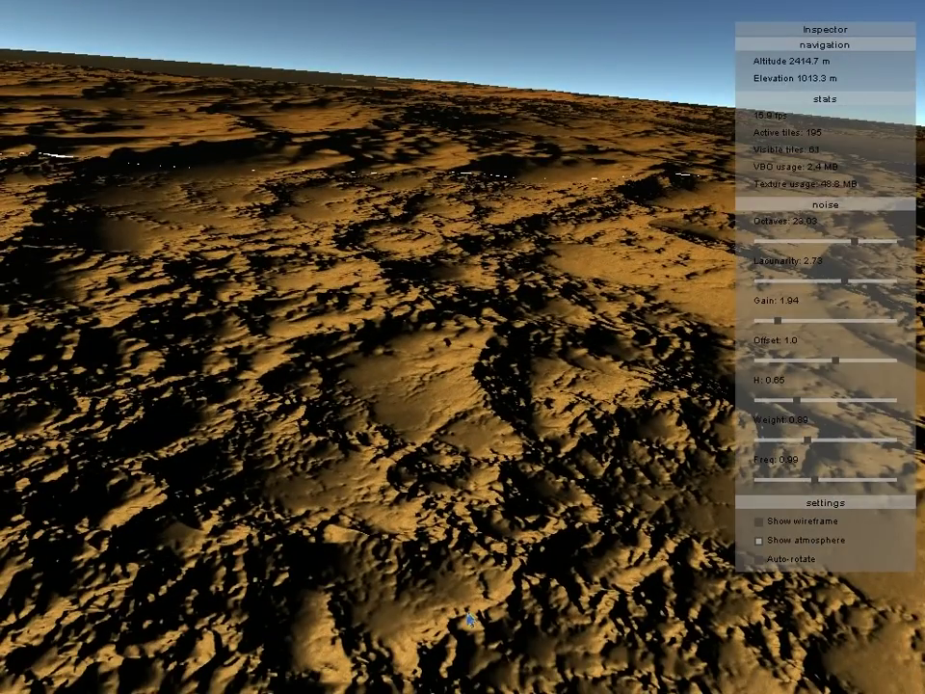
pyautogui.moveTo(469, 619); pyautogui.dragTo(472, 691, button='right')
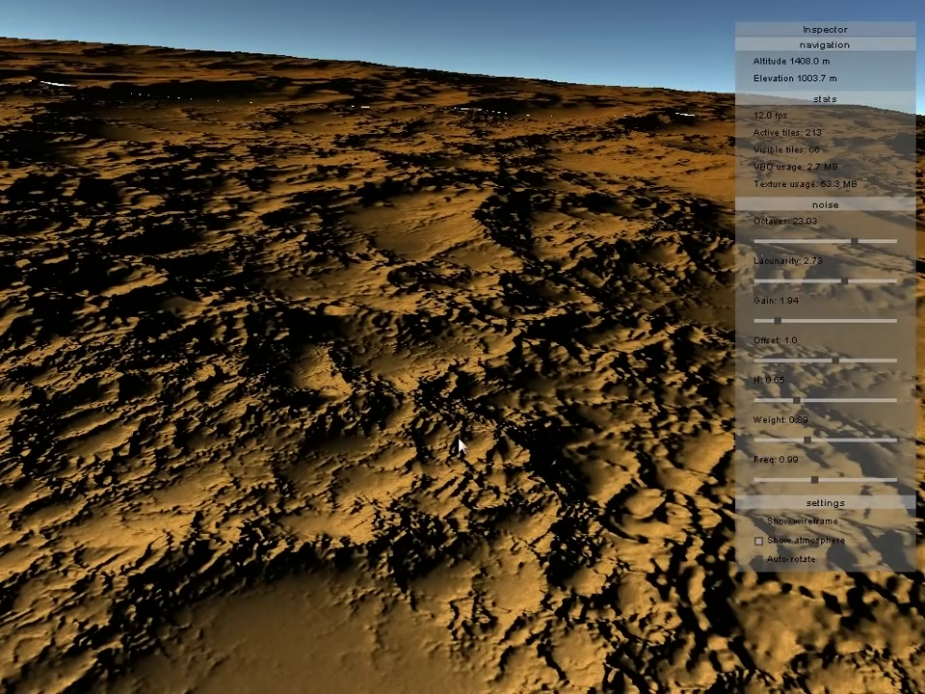
pyautogui.moveTo(459, 443); pyautogui.dragTo(455, 520, button='right')
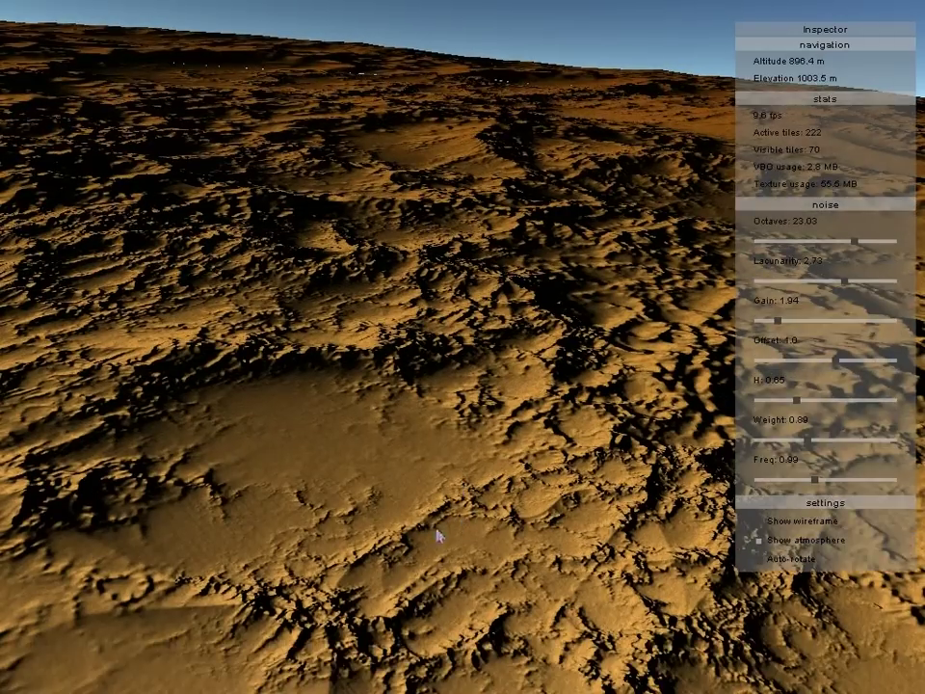